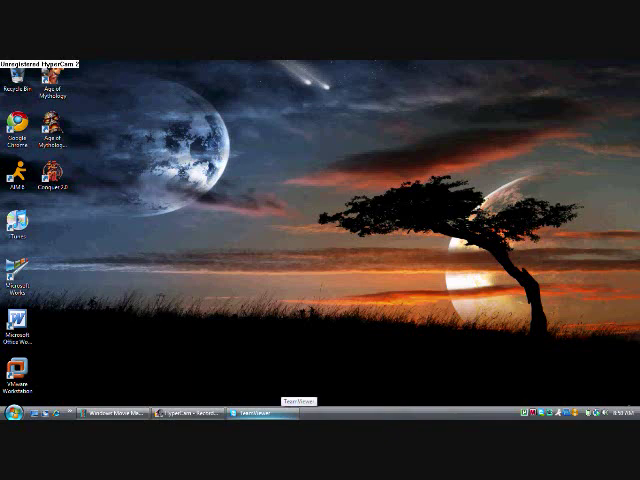
Launch TeamViewer and connect to Living Room PC from the My partners list
{"action": "left_click", "coordinate": [255, 412]}
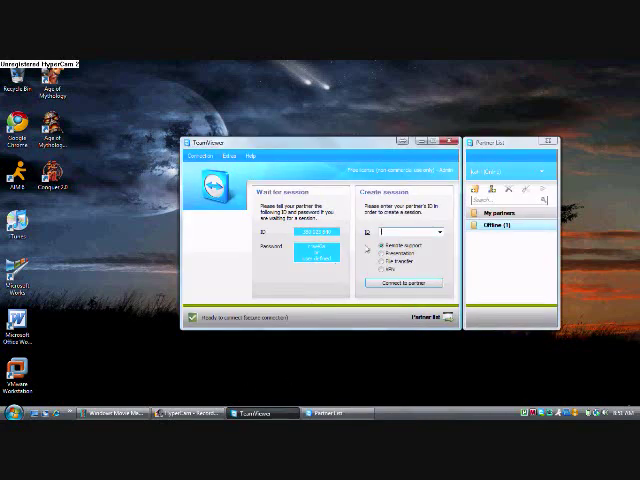
{"action": "left_click", "coordinate": [476, 212]}
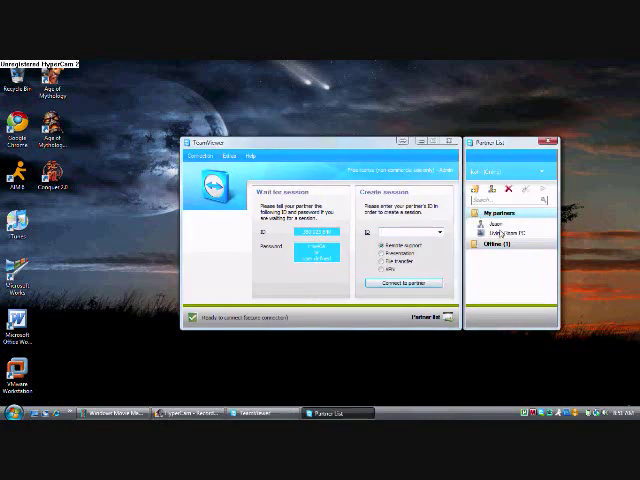
{"action": "left_click", "coordinate": [505, 233]}
{"action": "double_click", "coordinate": [498, 233]}
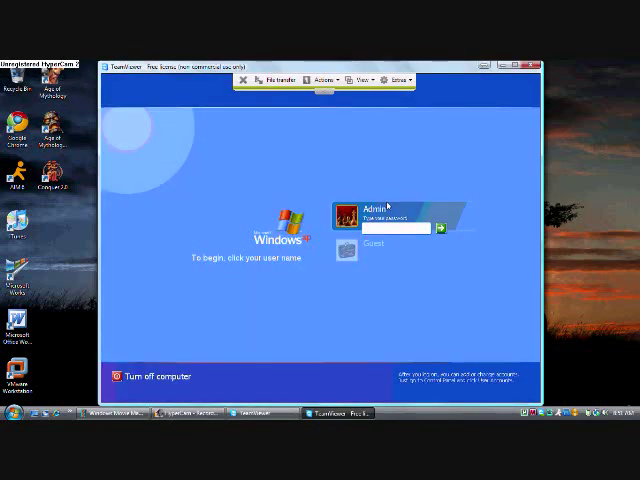
Log the remote PC into the Admin account, re-entering the password after the first attempt fails
{"action": "left_click", "coordinate": [297, 255]}
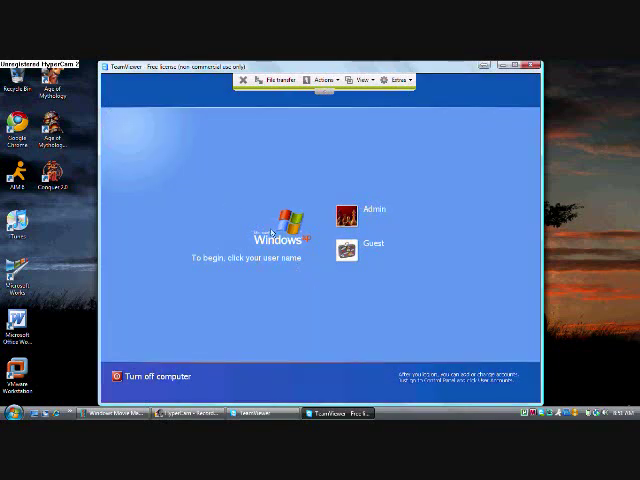
{"action": "left_click", "coordinate": [355, 213]}
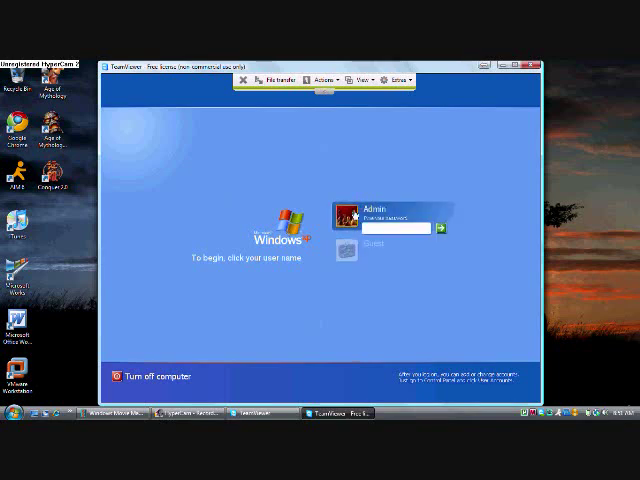
{"action": "type", "text": "•••••••"}
{"action": "key", "text": "Return"}
{"action": "type", "text": "•••••••"}
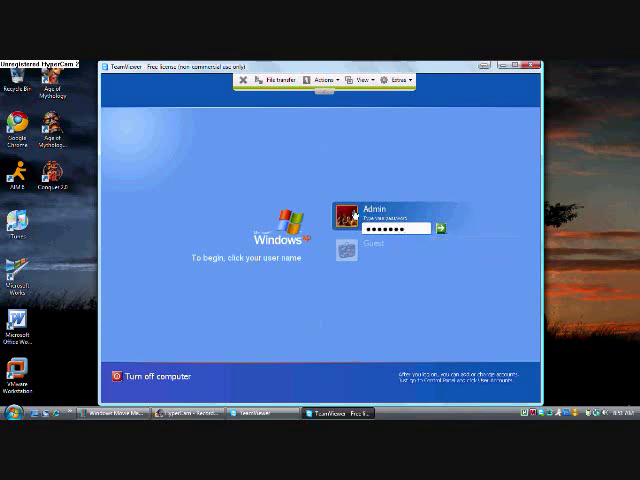
{"action": "key", "text": "Return"}
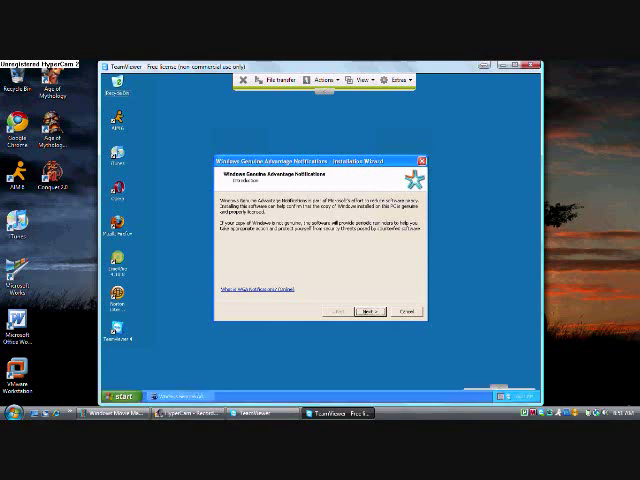
Close the Genuine Advantage wizard and both System Configuration windows on the remote desktop
{"action": "left_click", "coordinate": [421, 161]}
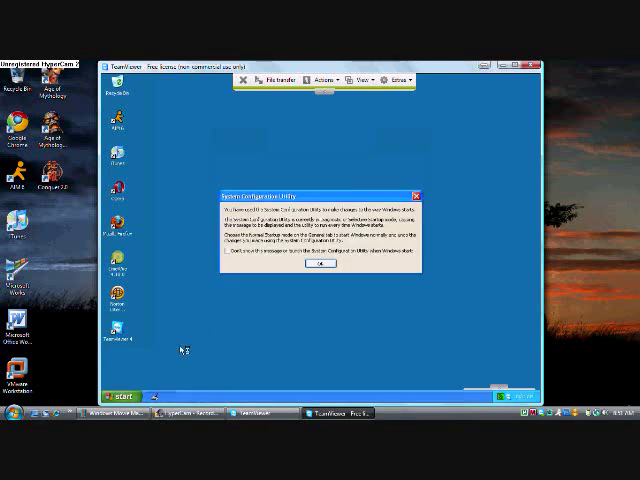
{"action": "left_click", "coordinate": [420, 198]}
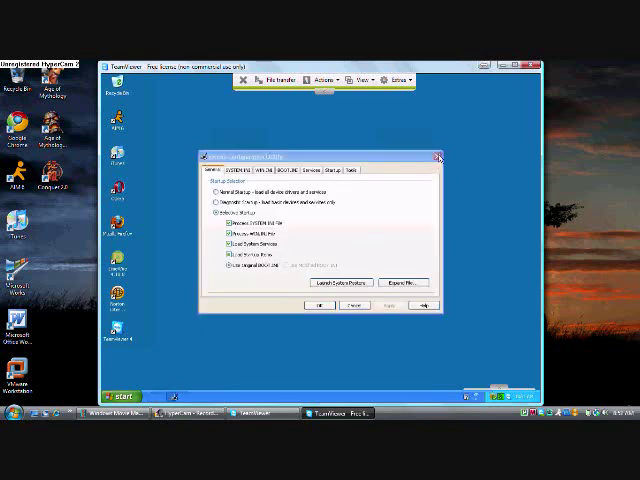
{"action": "left_click", "coordinate": [438, 156]}
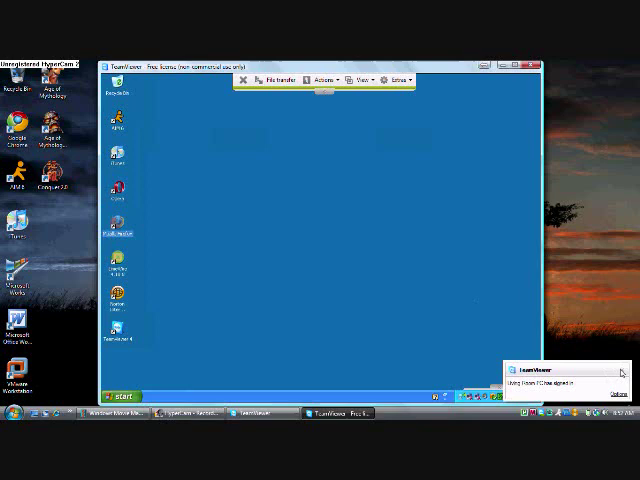
Dismiss the TeamViewer sign-in notification in the lower-right corner
{"action": "left_click", "coordinate": [621, 372]}
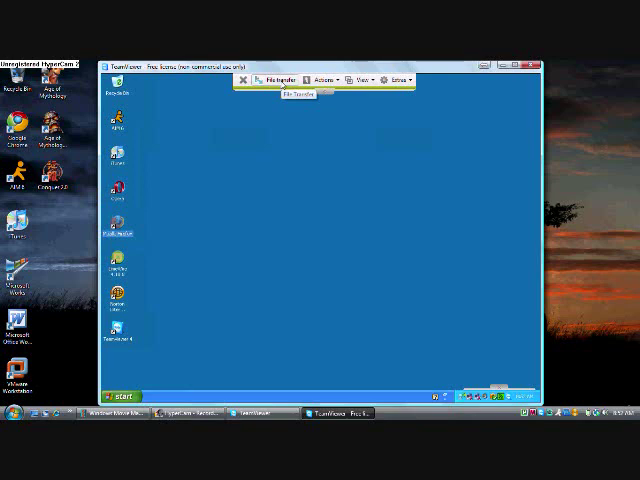
Browse the Actions, View and Extras toolbar menus while Firefox loads on the remote PC
{"action": "left_click", "coordinate": [325, 80]}
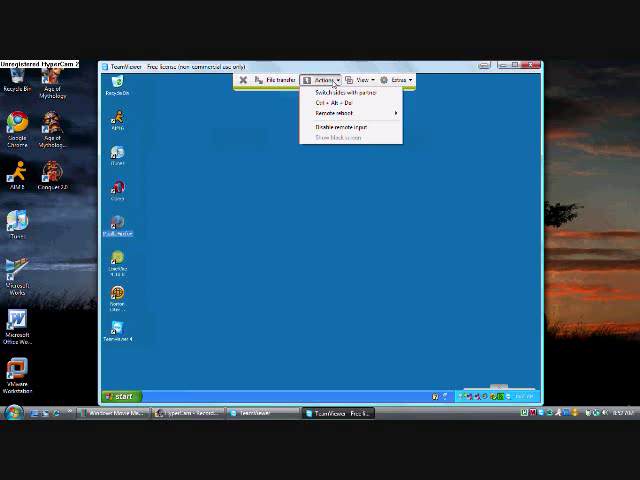
{"action": "left_click", "coordinate": [331, 82]}
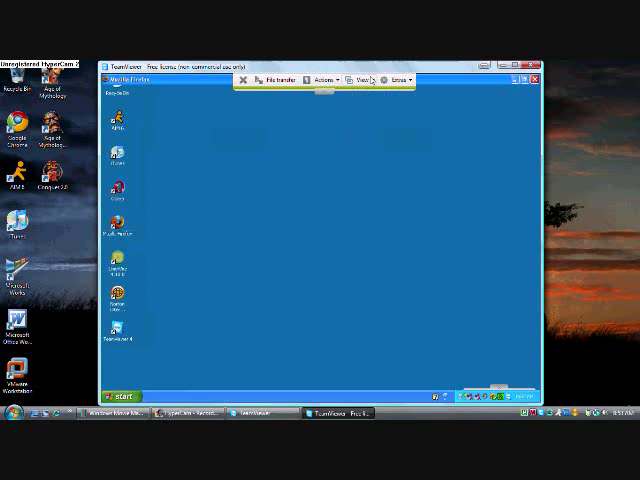
{"action": "left_click", "coordinate": [363, 80]}
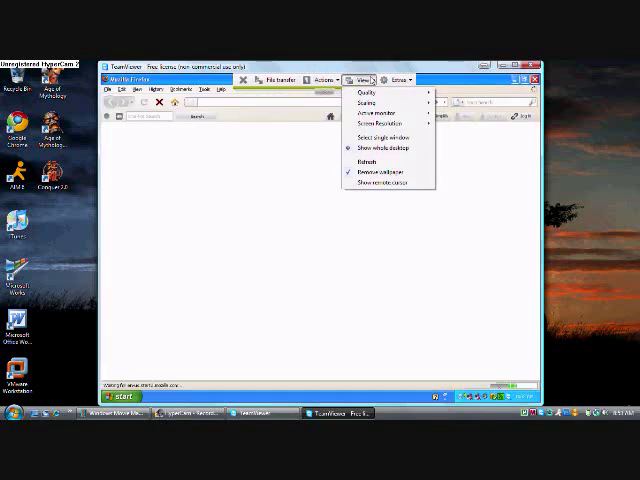
{"action": "left_click", "coordinate": [365, 80]}
{"action": "left_click", "coordinate": [409, 80]}
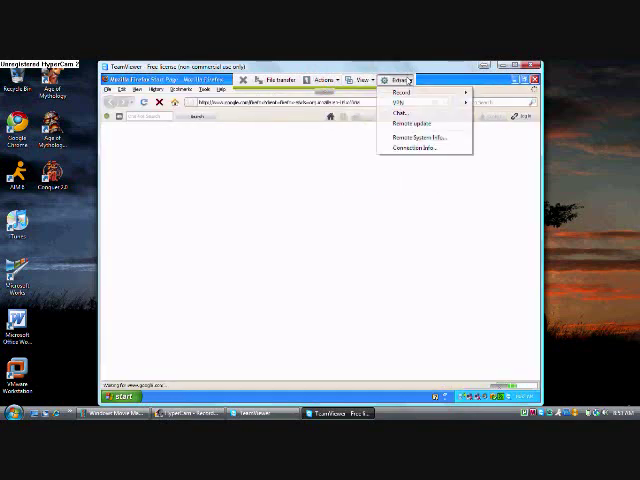
{"action": "left_click", "coordinate": [409, 80]}
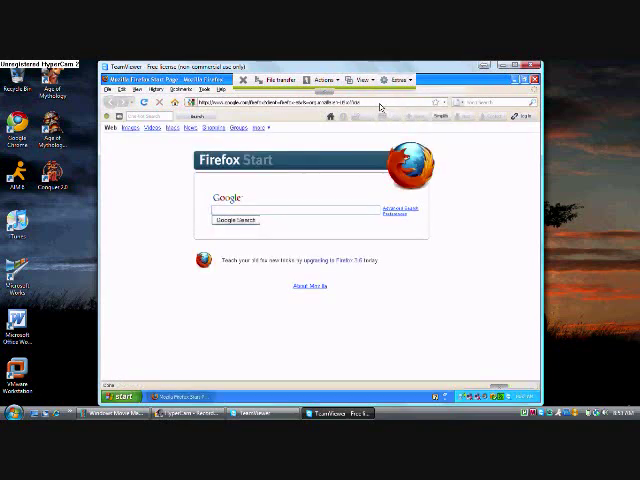
{"action": "left_click", "coordinate": [381, 103]}
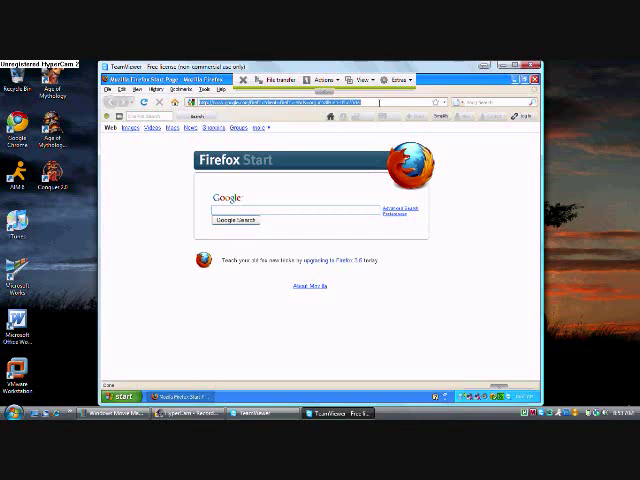
Close the Firefox window on the remote XP desktop
{"action": "left_click", "coordinate": [535, 80]}
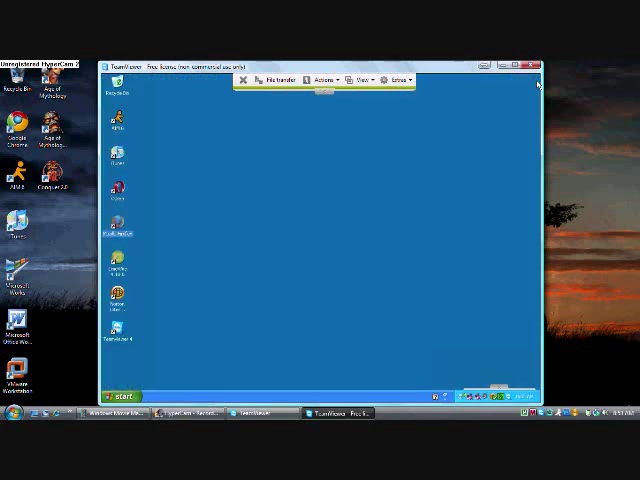